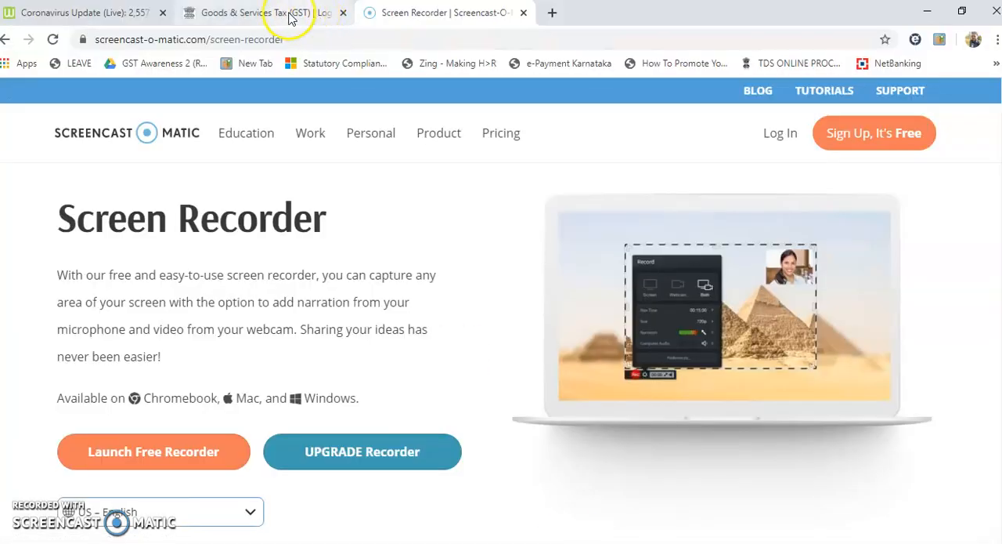
Switch to the GST portal's login page in Chrome and enter the account username.
click(277, 13)
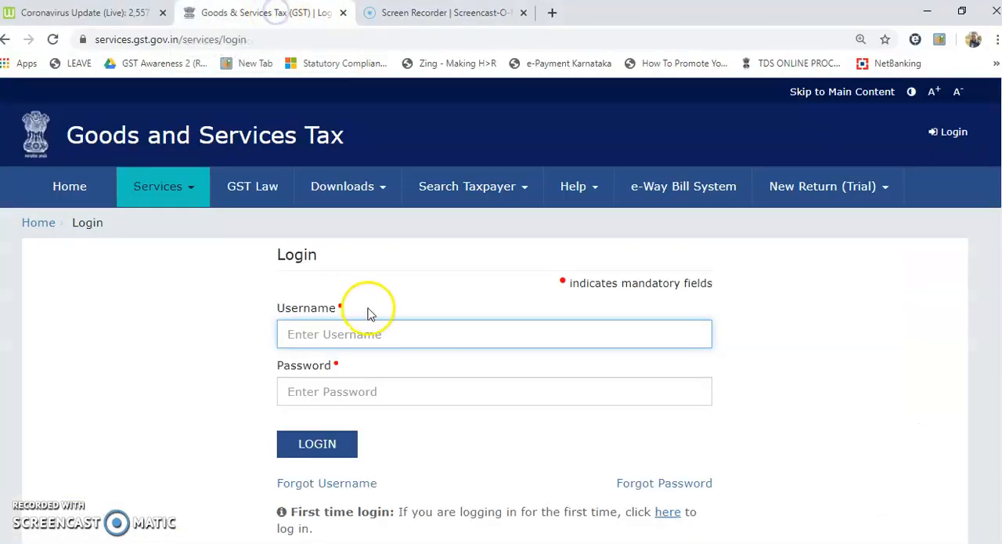
click(358, 329)
text(TALLYACCESS)
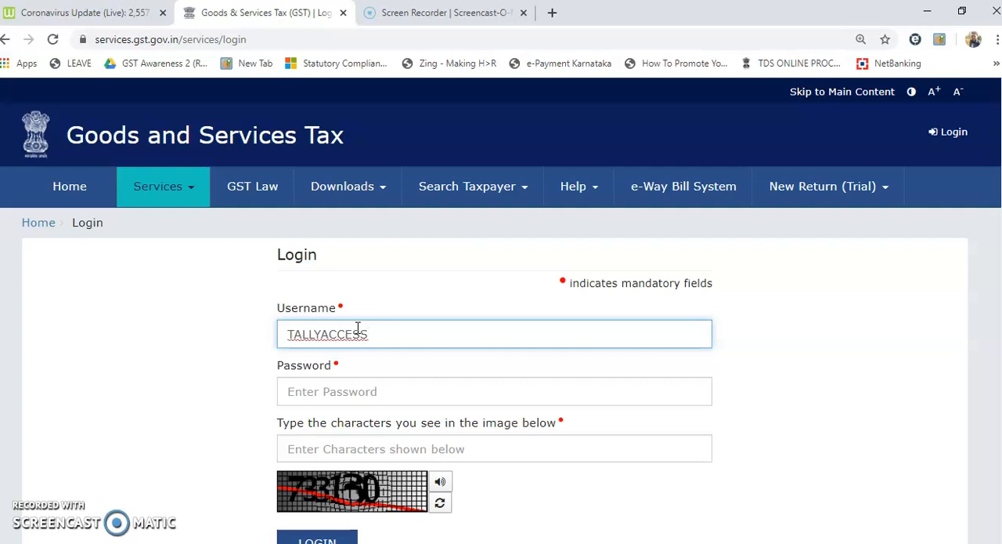
Enter the account password and the captcha characters, and log in to the GST portal.
click(347, 389)
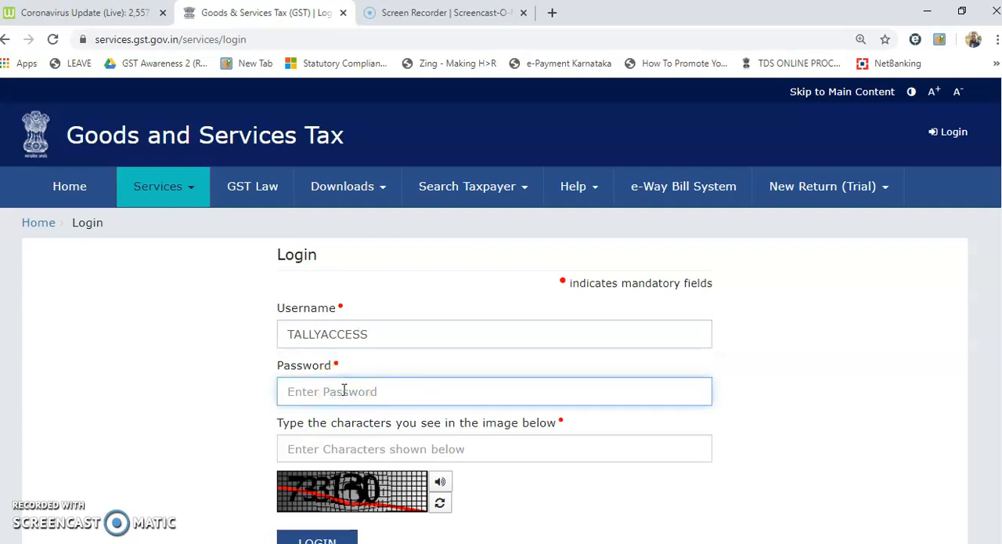
text(•••••••••)
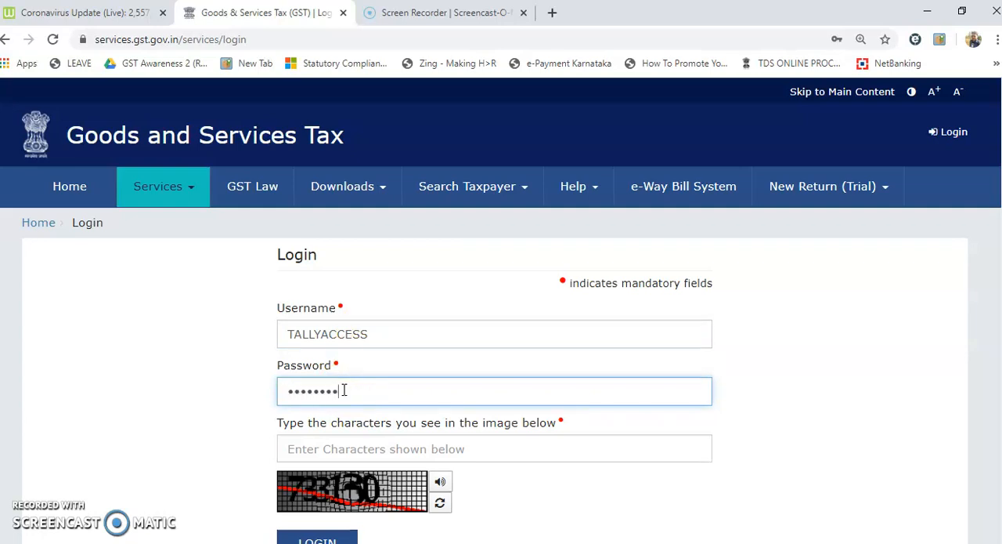
click(322, 450)
text(733130)
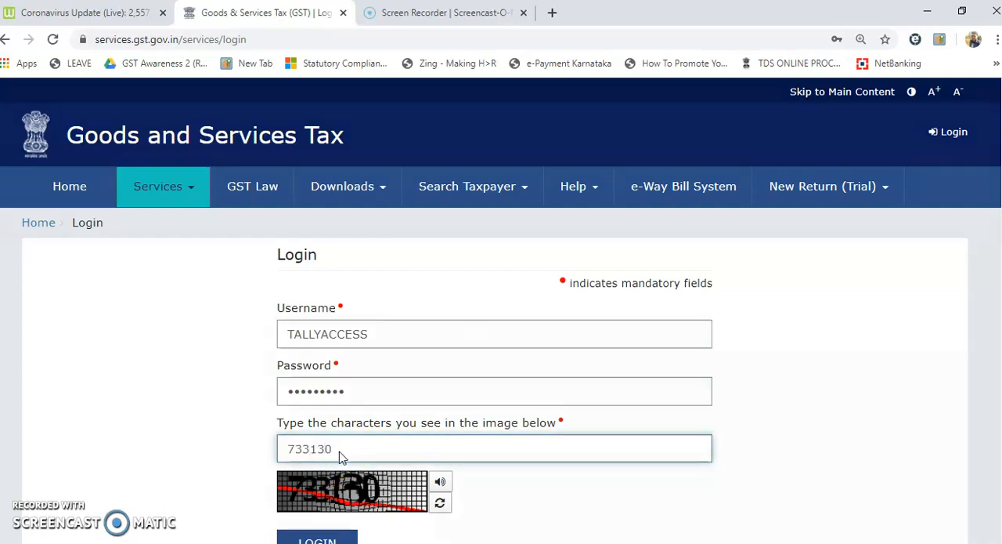
key(Return)
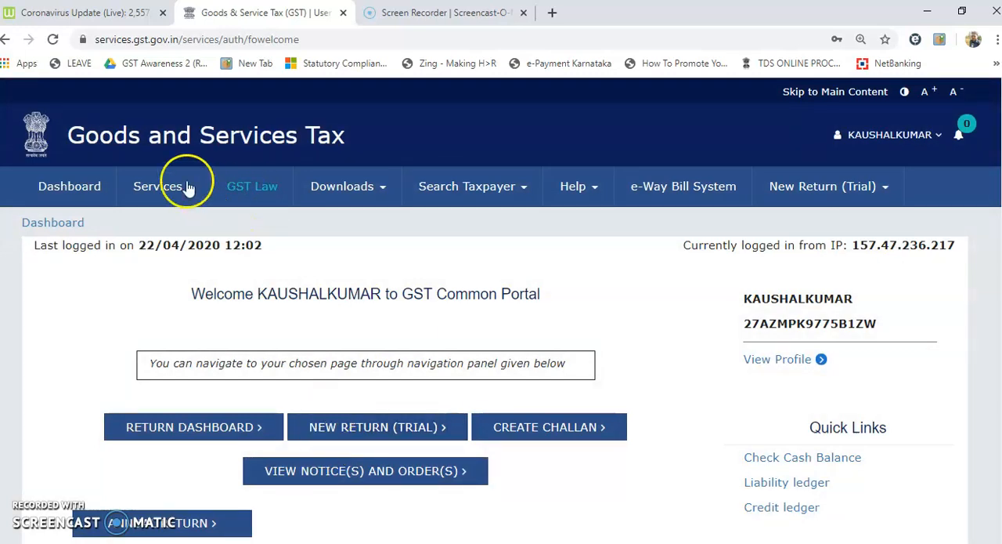
Check the IGST balance of the cash ledger on the dashboard, and open the Electronic Cash Ledger page.
click(73, 194)
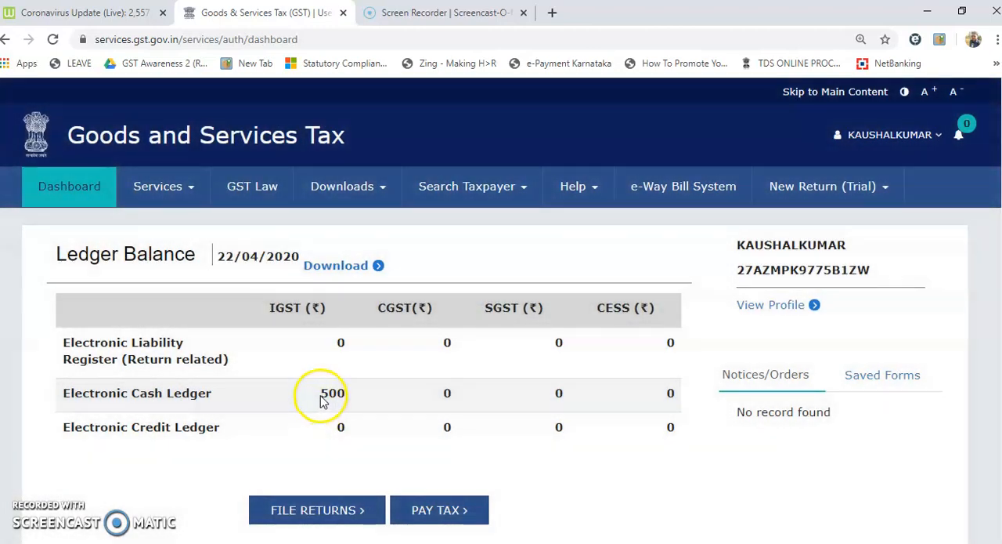
drag(320, 394, 352, 395)
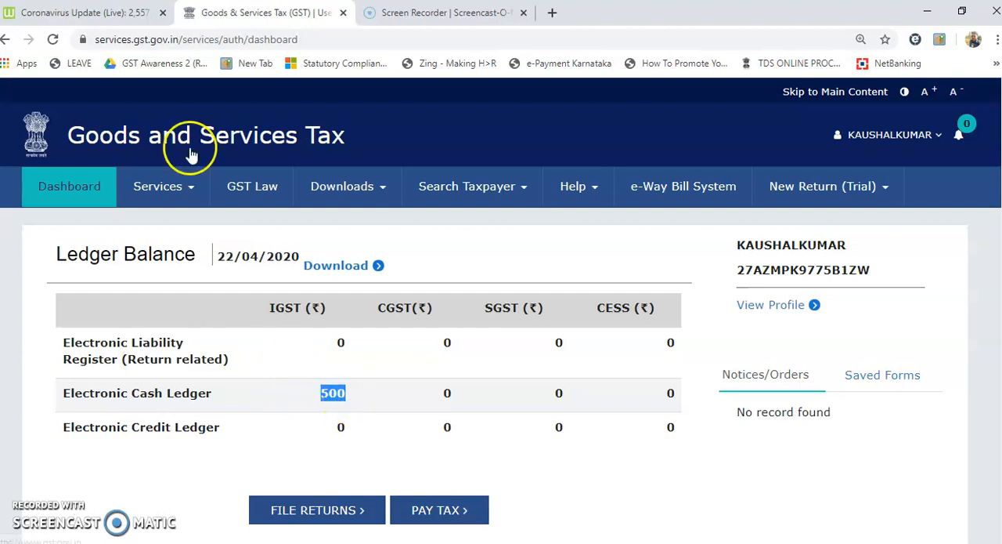
click(191, 188)
mouse_move(171, 213)
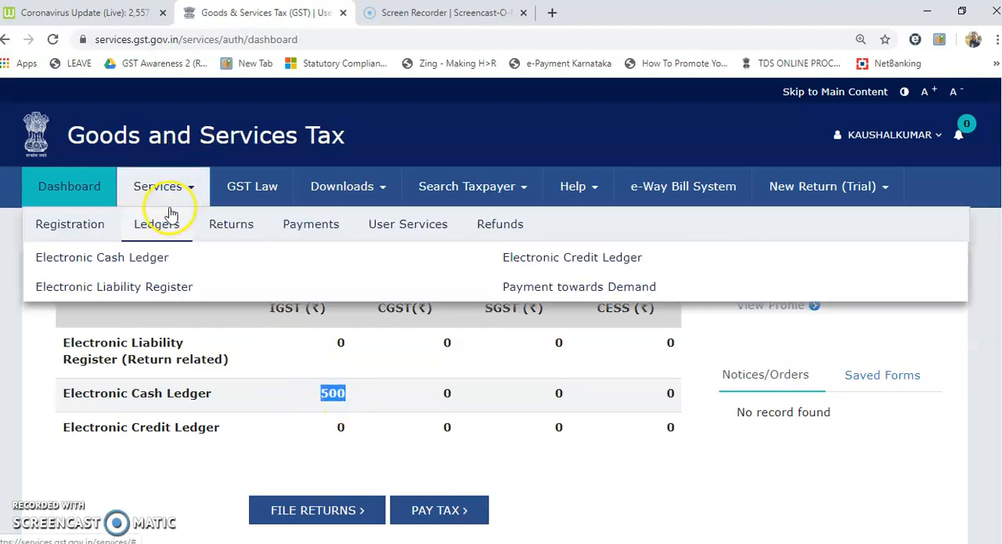
click(156, 256)
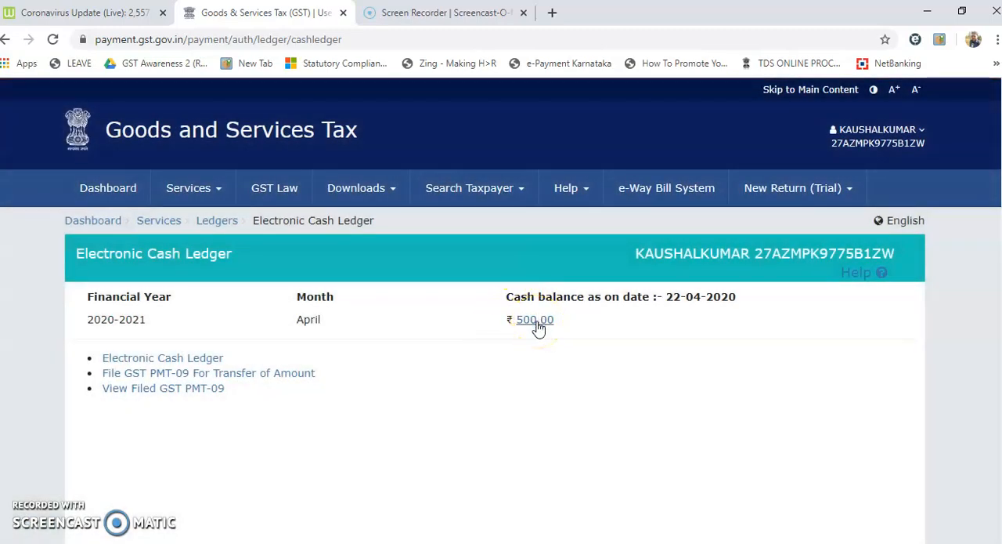
Examine the cash balance breakdown for Integrated Tax, comparing the Fee and Tax heads, and close the breakdown.
click(538, 323)
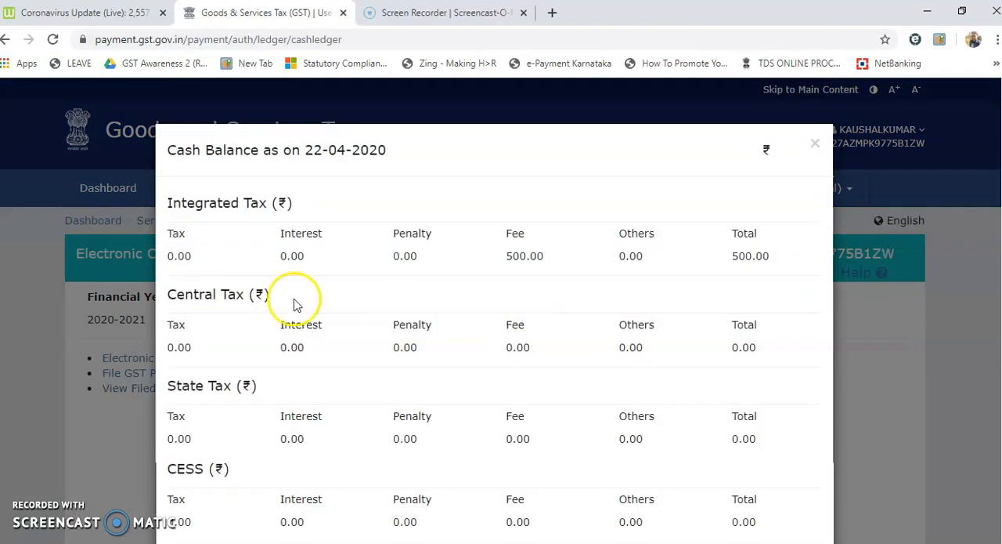
drag(504, 256, 544, 255)
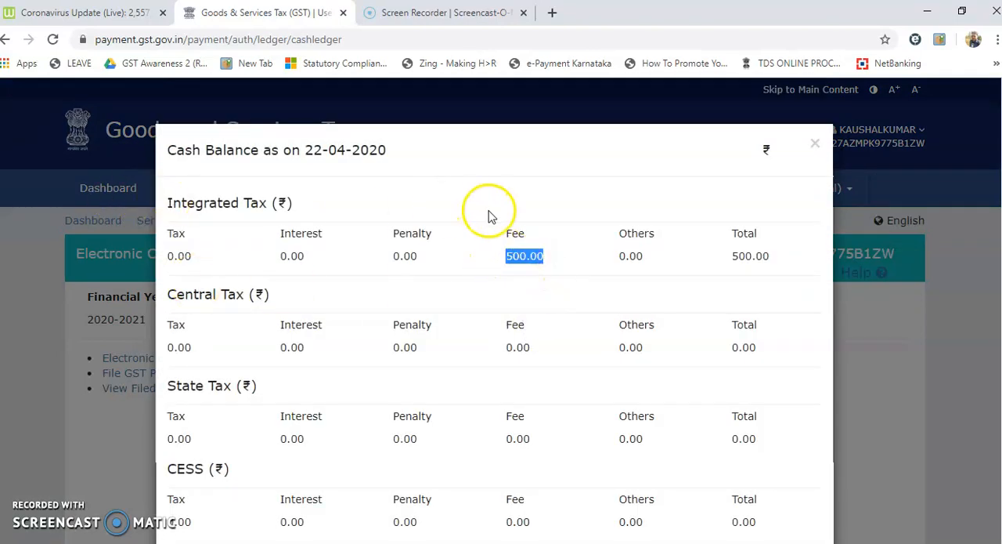
drag(506, 232, 526, 233)
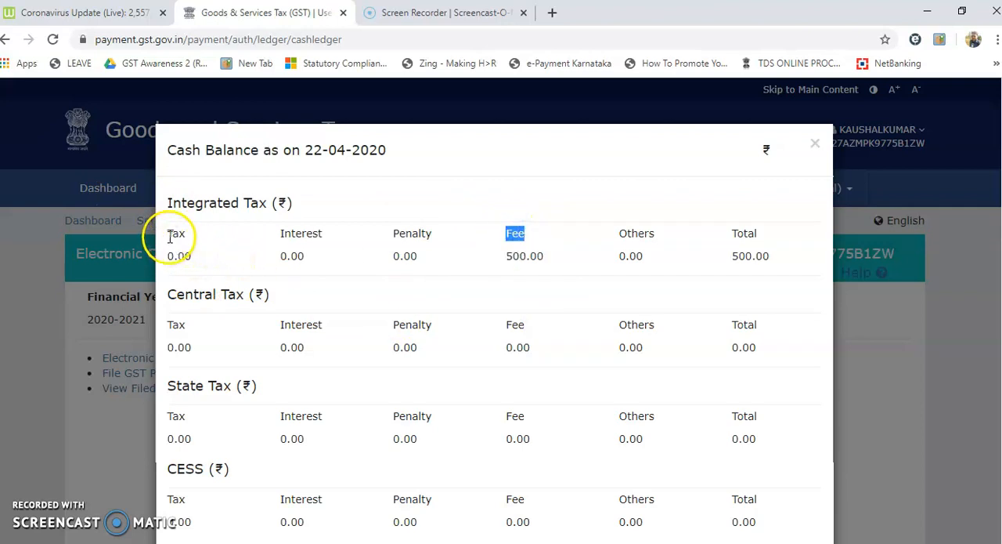
drag(168, 235, 185, 233)
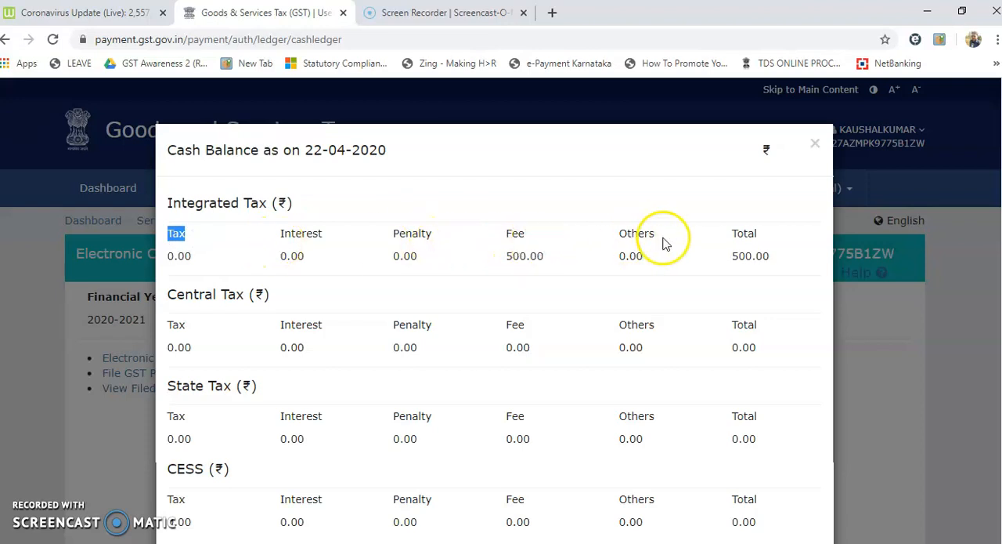
drag(505, 256, 540, 256)
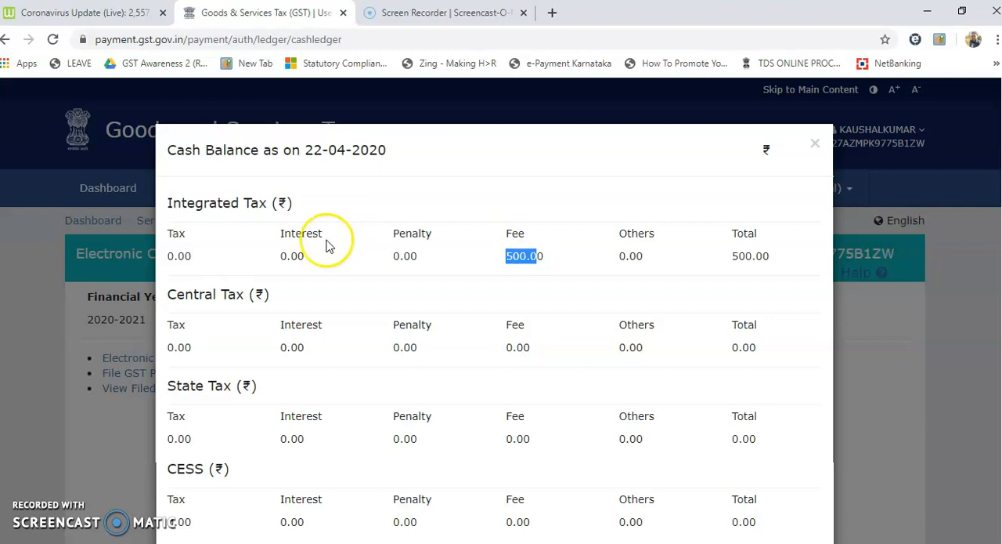
drag(192, 256, 165, 257)
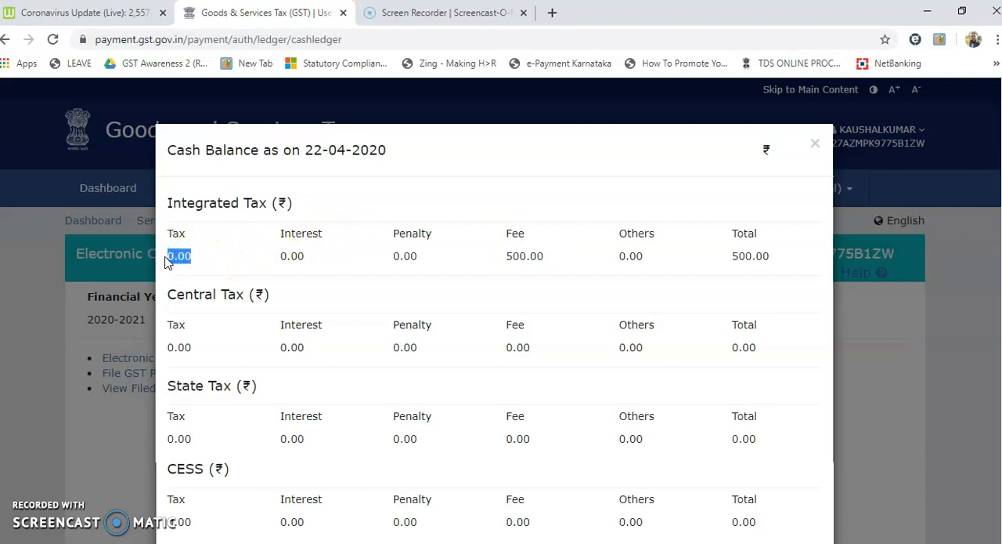
drag(506, 256, 545, 257)
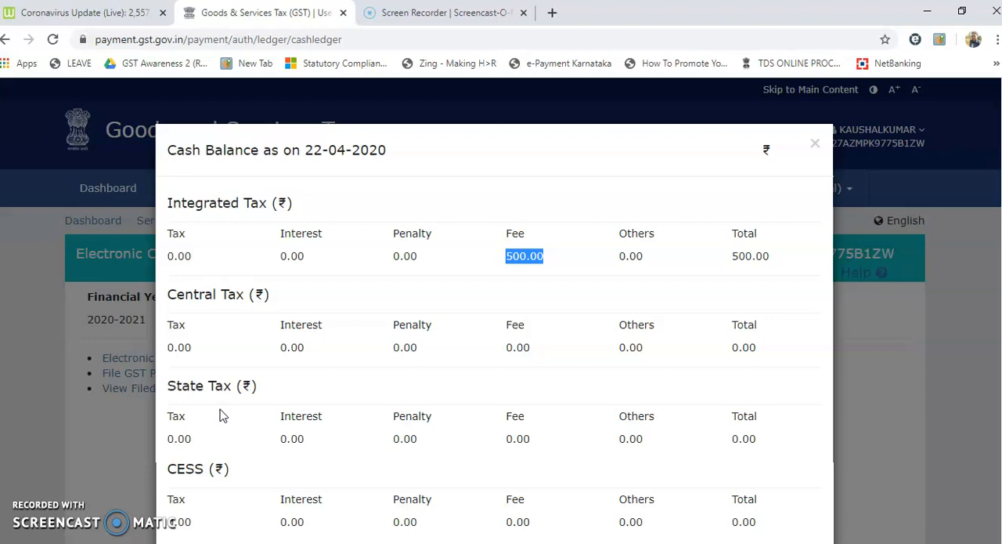
click(817, 148)
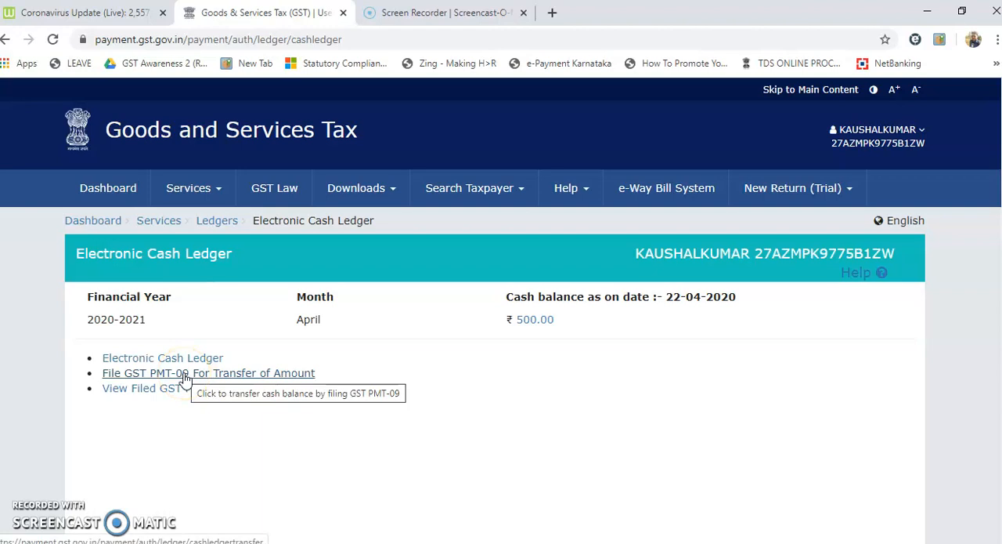
Open the GST PMT-09 filing form for transfer of amount and review the cash ledger balance available for transfer.
click(186, 373)
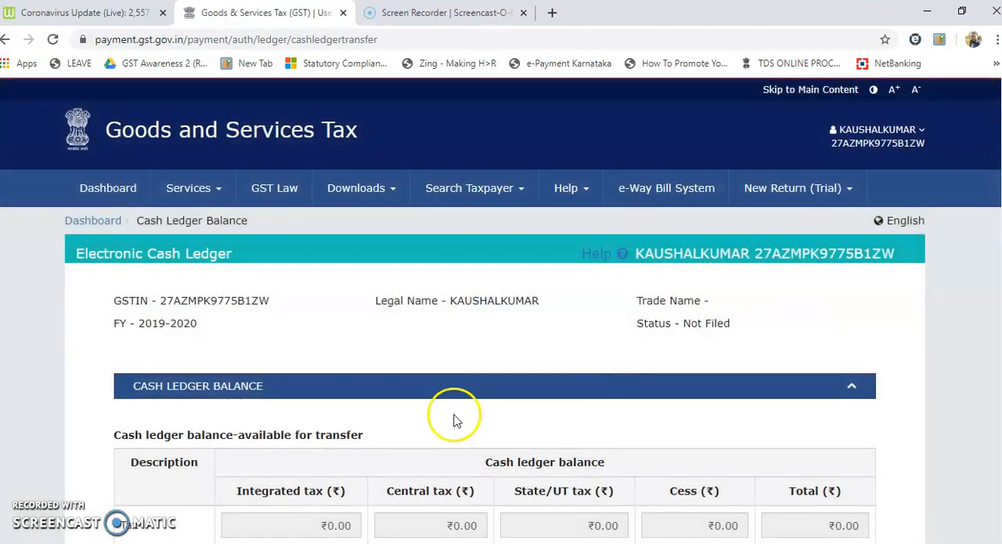
scroll(881, 313, down, 4)
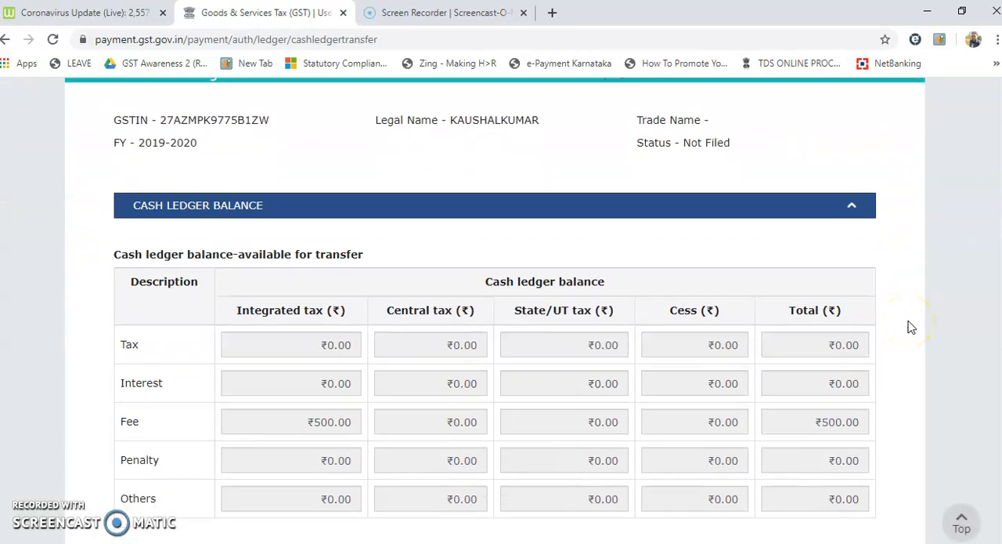
scroll(910, 327, down, 1)
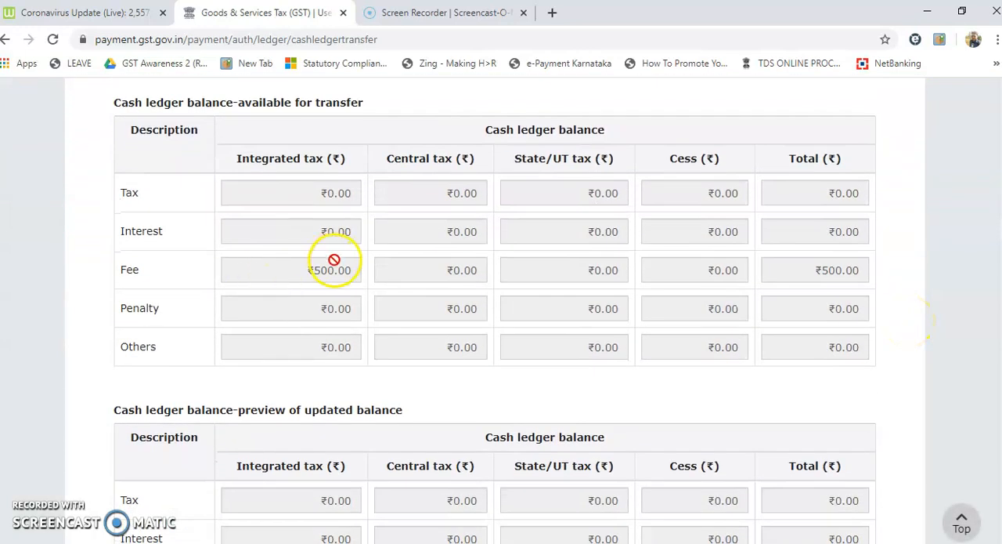
drag(492, 131, 579, 132)
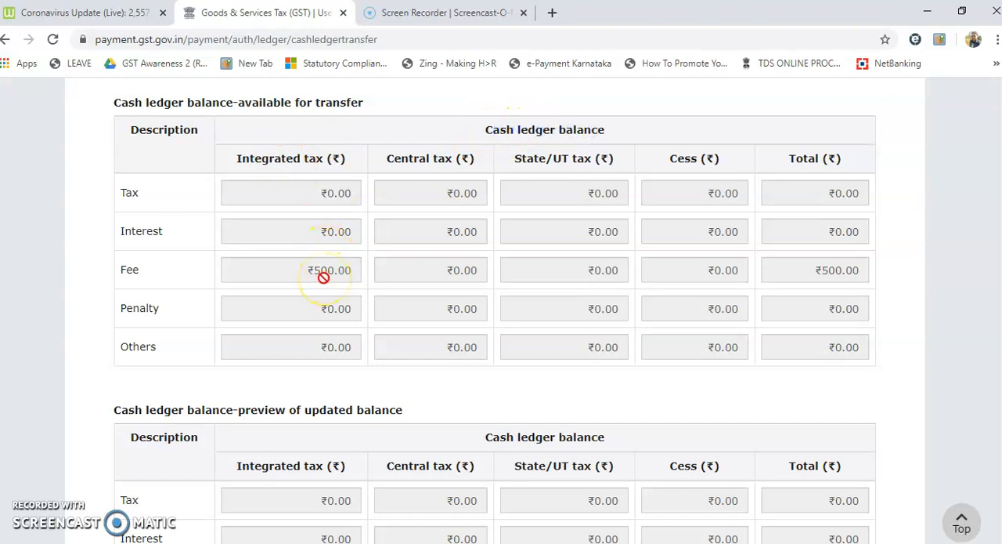
scroll(323, 277, down, 5)
scroll(325, 280, down, 4)
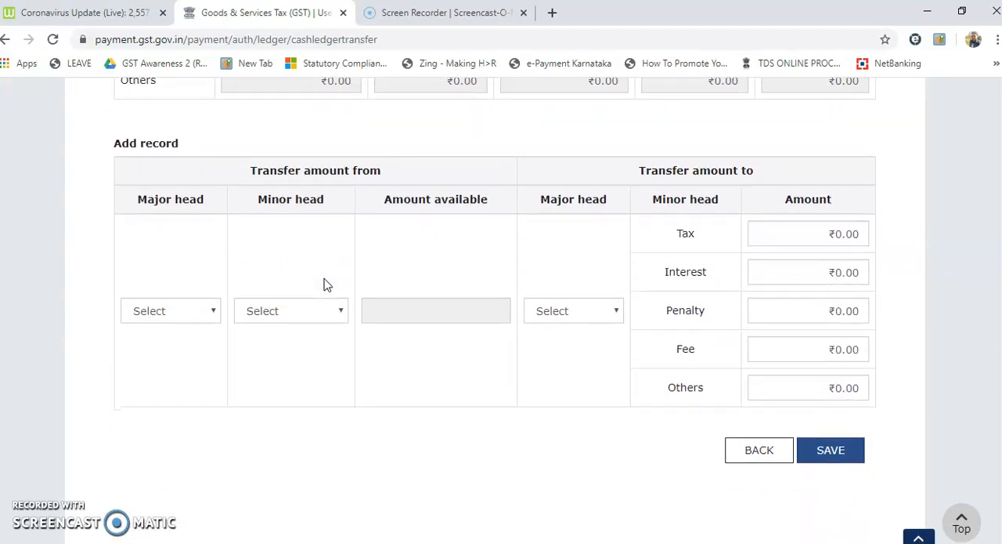
In the new transfer record, set the source to major head IGST and minor head Fee.
click(210, 313)
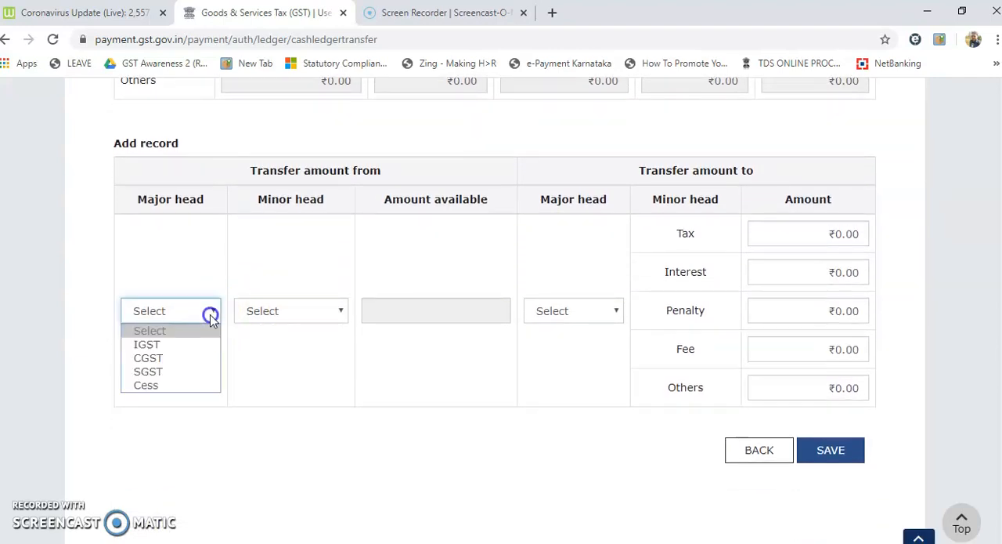
click(176, 347)
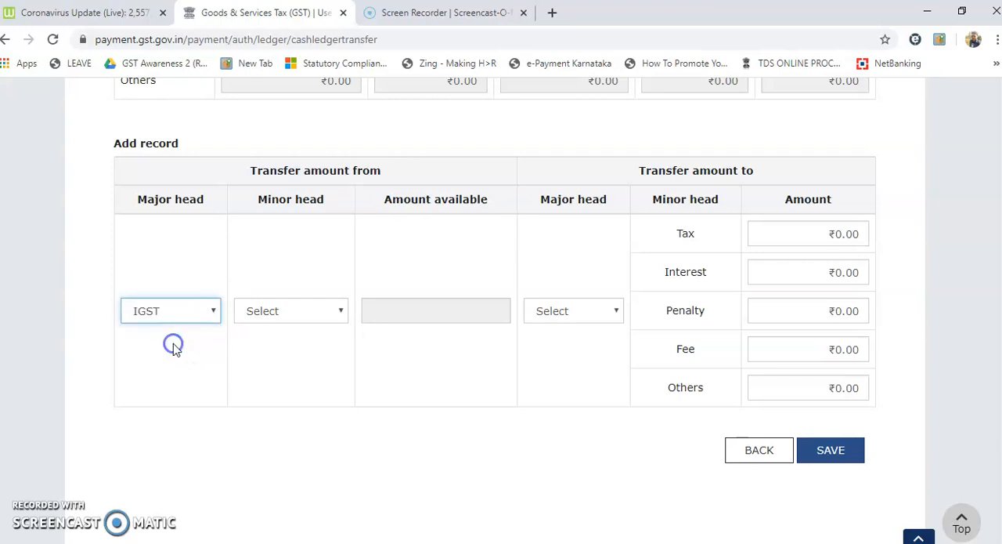
click(253, 174)
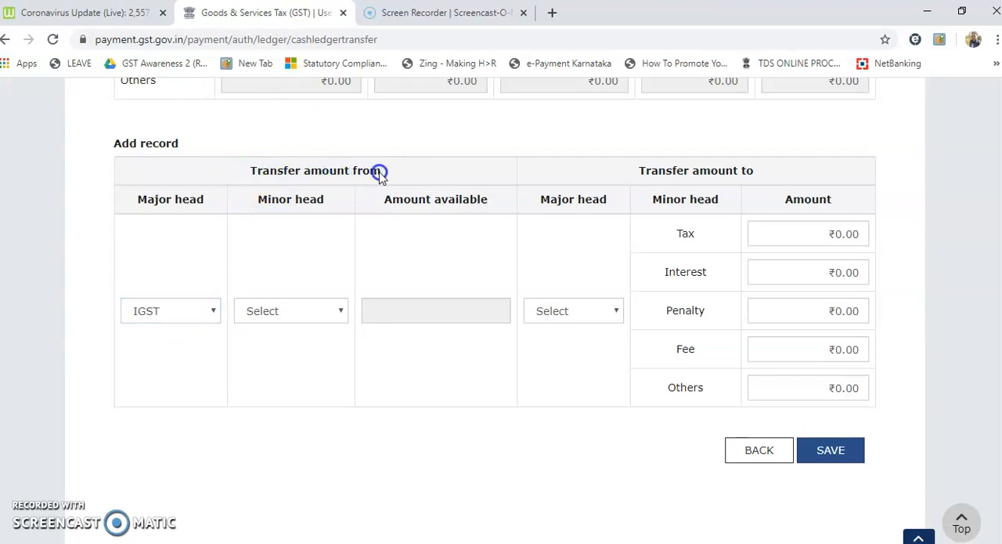
click(306, 313)
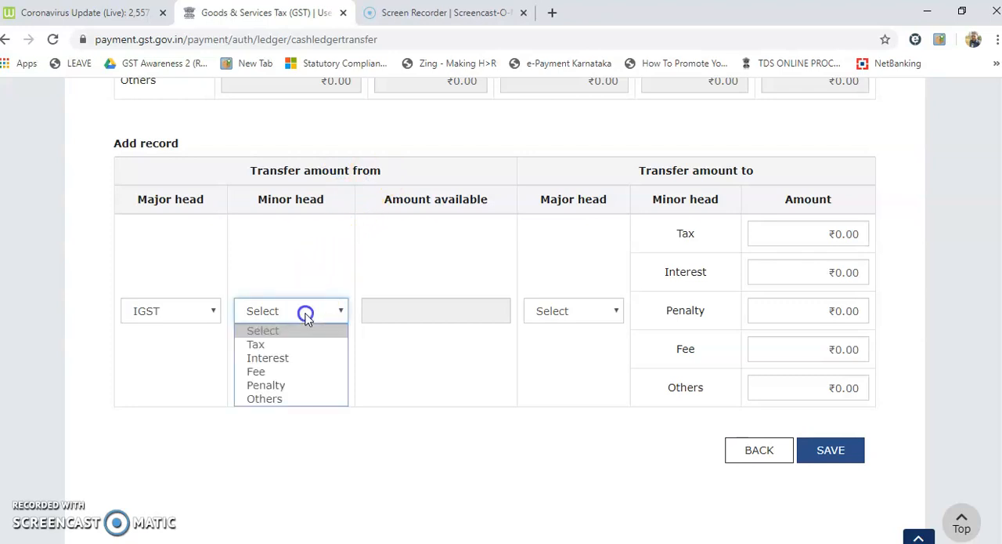
click(266, 373)
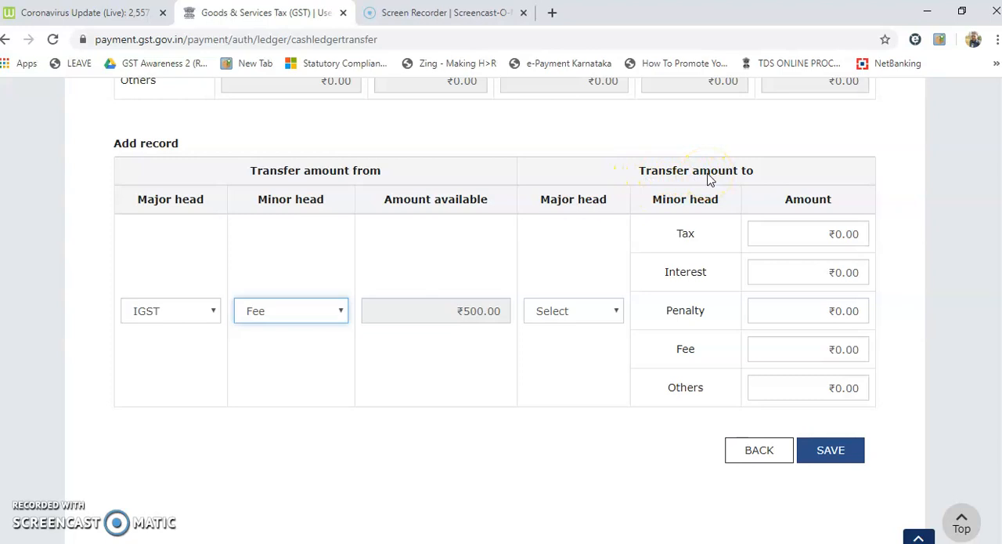
Set the destination major head to IGST and enter 500 as the amount for the Tax minor head.
click(594, 312)
click(594, 311)
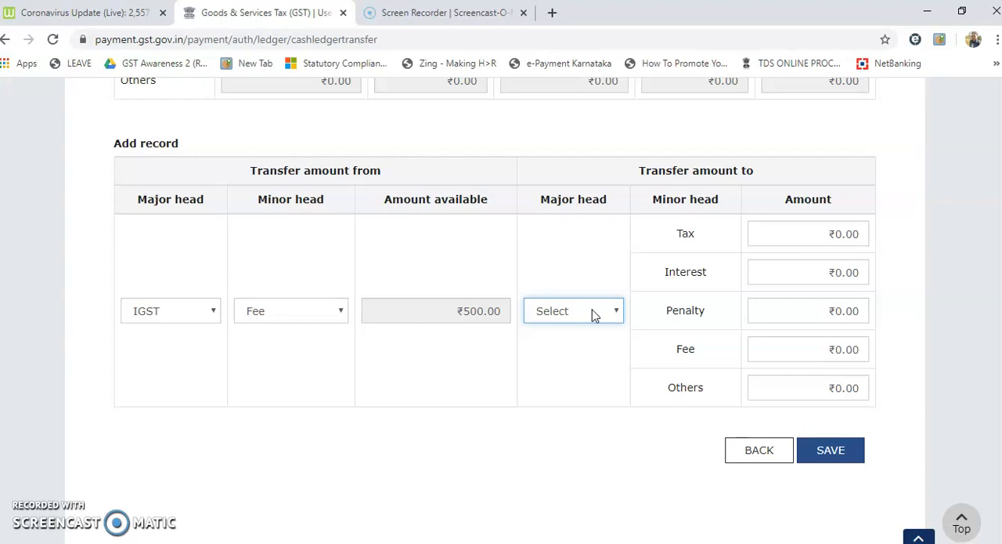
click(594, 311)
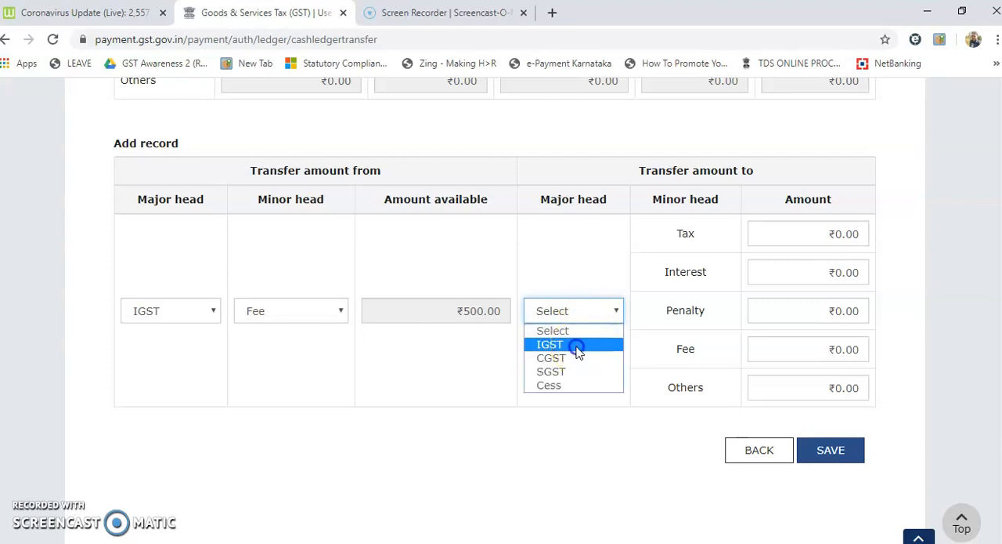
click(577, 347)
click(569, 316)
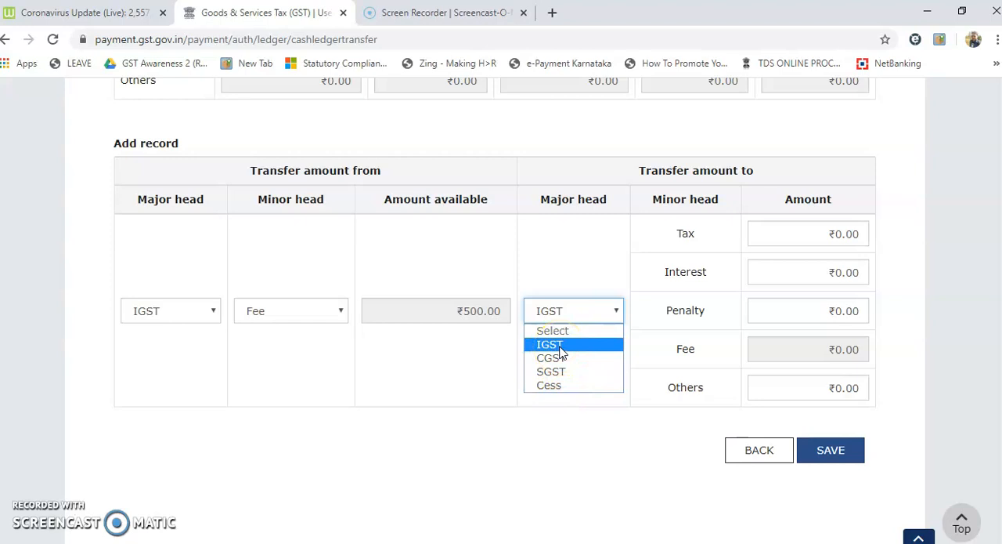
click(561, 348)
click(854, 236)
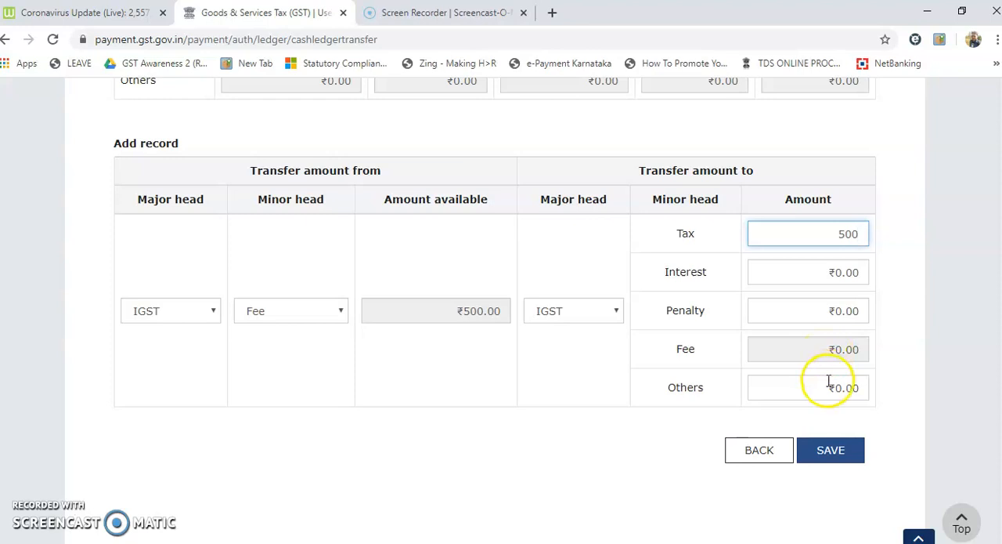
Save the transfer record, confirm the intended transfer, and review the entry under the processed records.
click(834, 449)
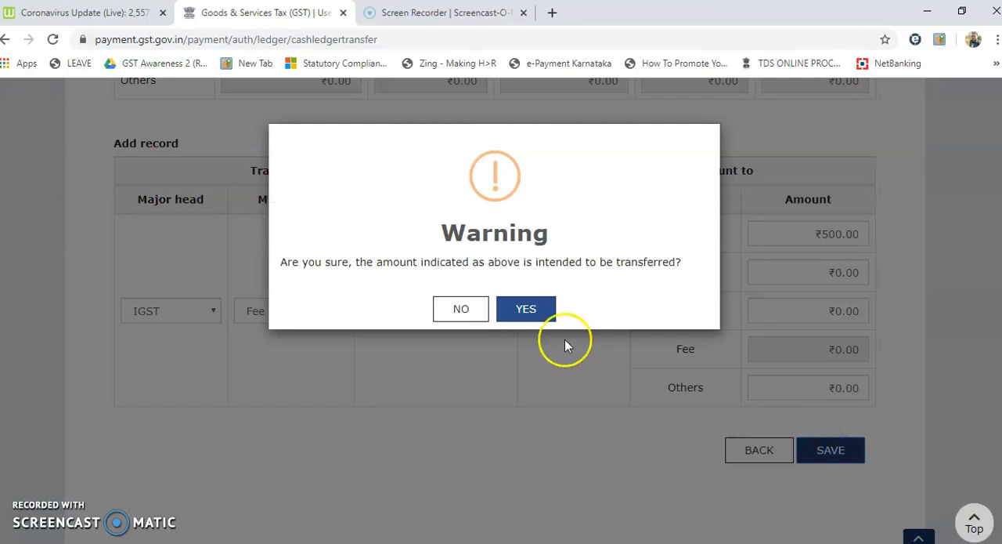
click(528, 312)
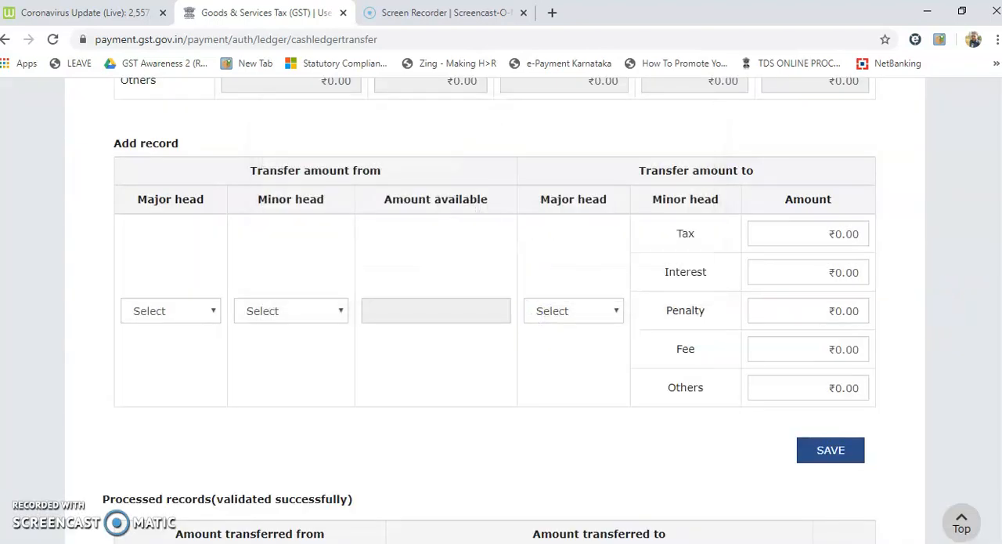
scroll(495, 310, up, 5)
scroll(495, 311, down, 8)
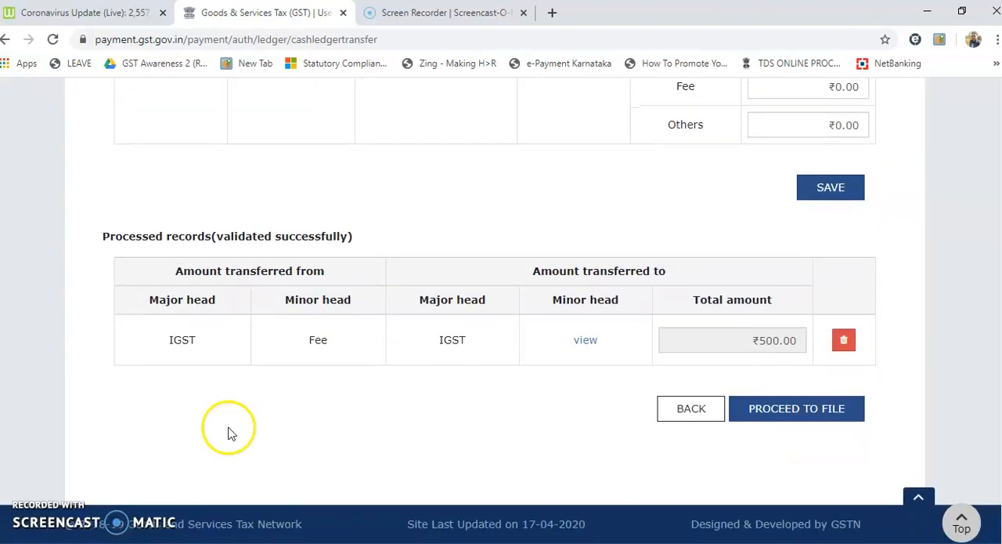
Proceed to file the processed transfer record, accept the verification declaration, and select the authorised signatory.
drag(157, 336, 211, 347)
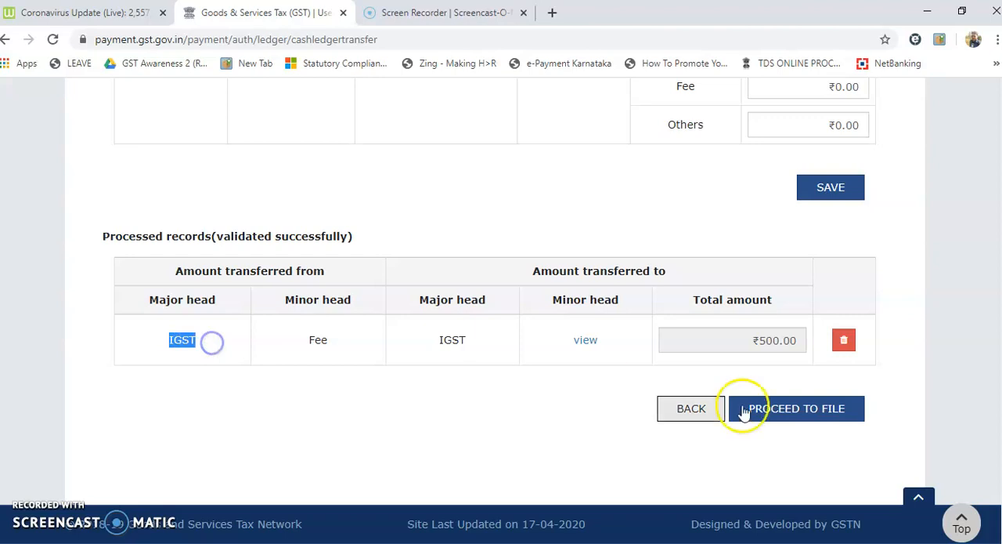
click(771, 410)
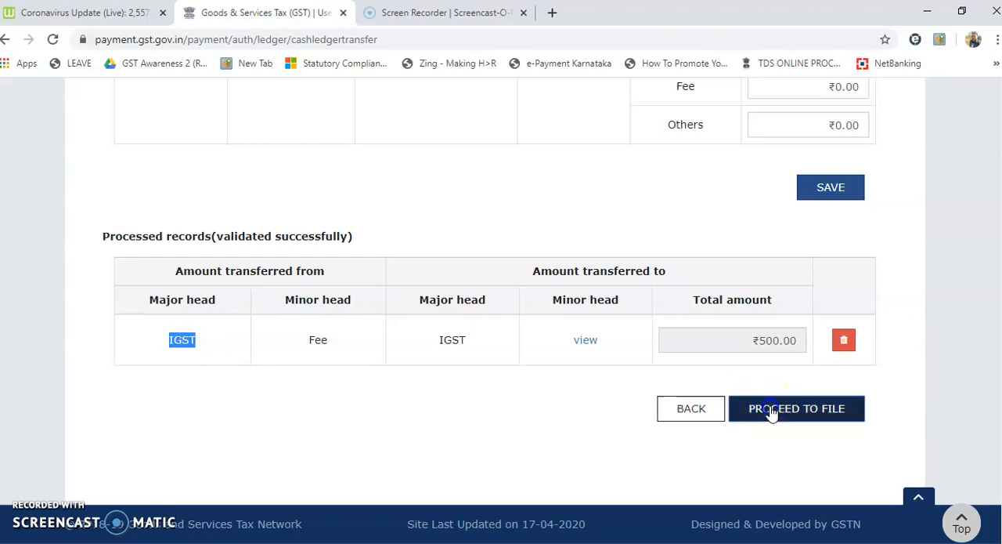
scroll(333, 389, down, 7)
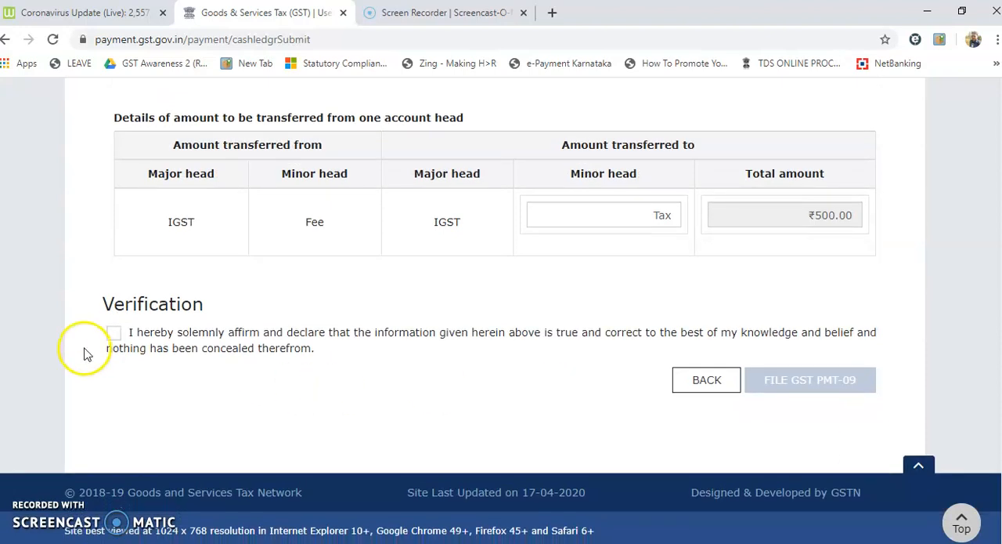
click(113, 332)
click(167, 391)
click(177, 427)
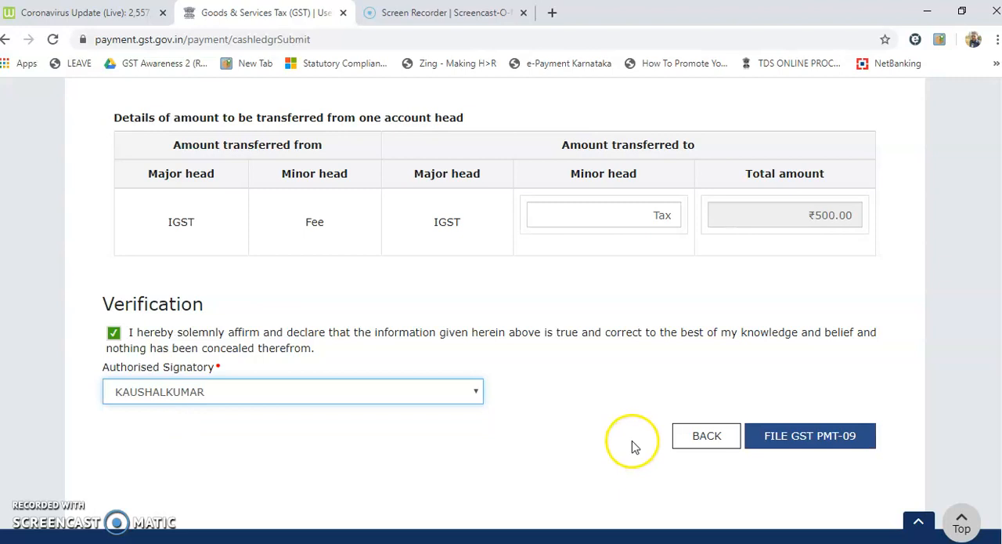
Submit GST PMT-09 with EVC as the signing method, confirming the intended transfer and the filing.
click(806, 443)
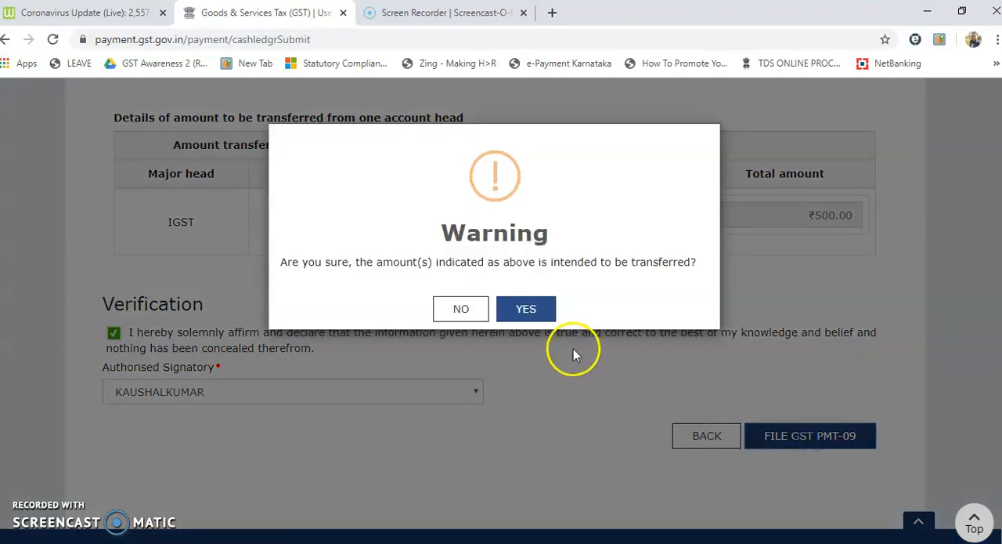
click(527, 310)
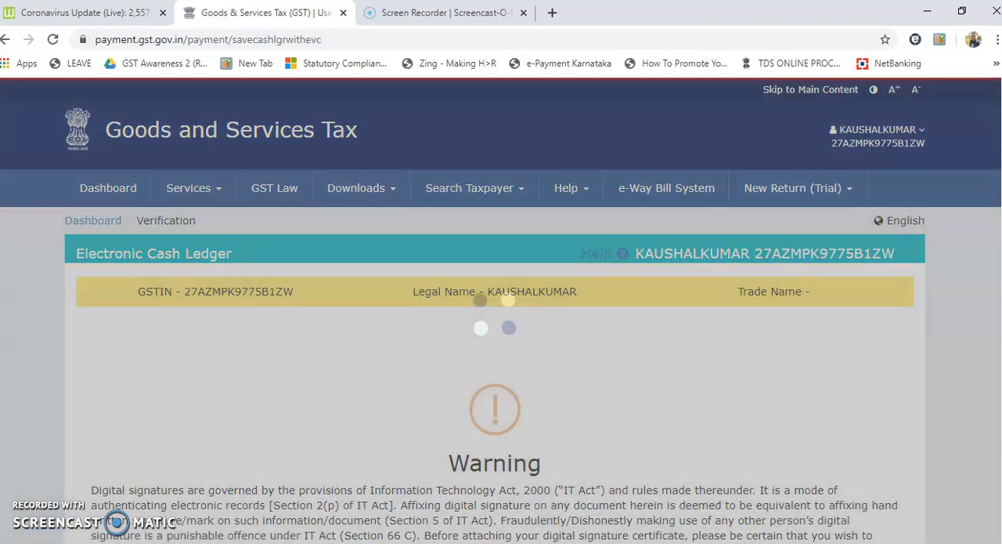
scroll(787, 430, down, 4)
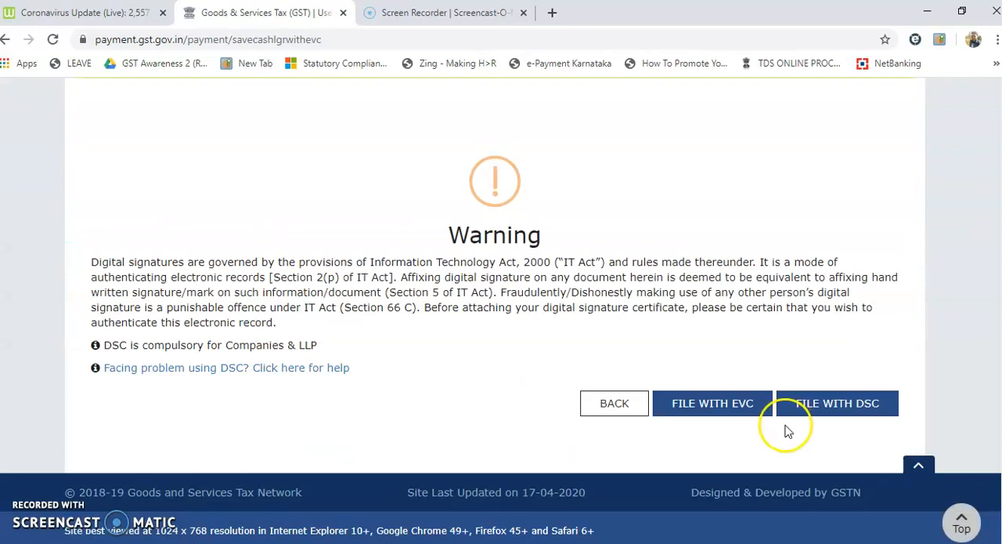
click(711, 413)
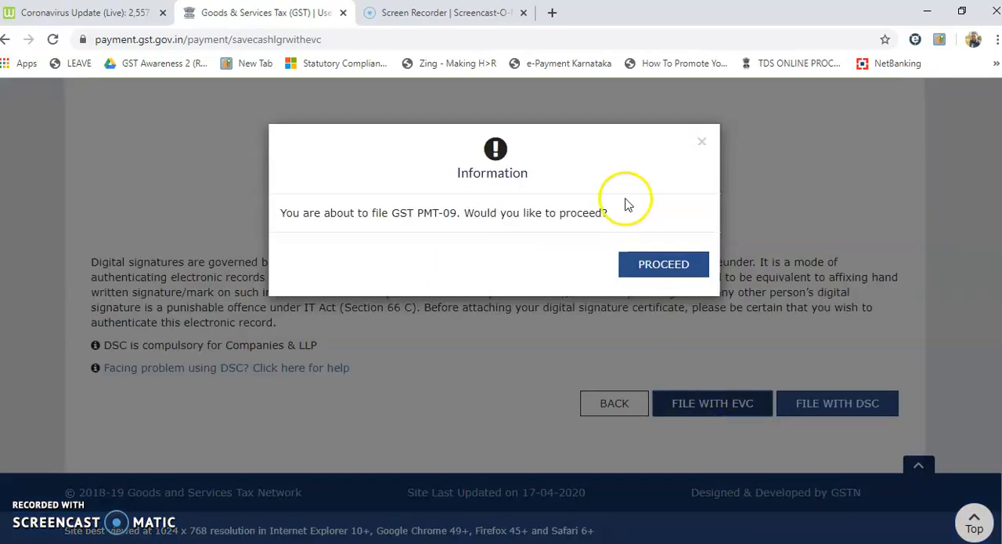
click(653, 264)
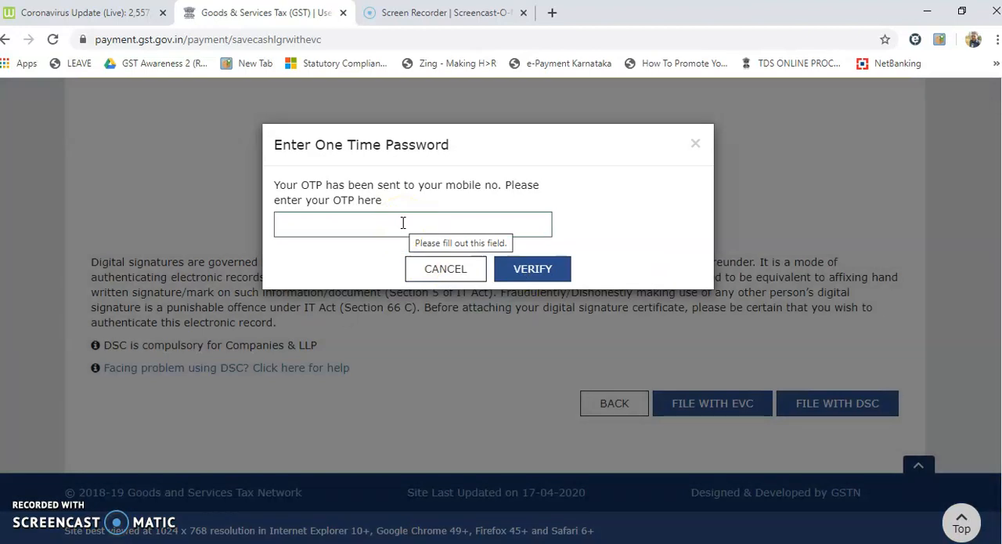
Enter and verify the one-time password, decline saving it in the browser, and acknowledge the filing message.
click(372, 226)
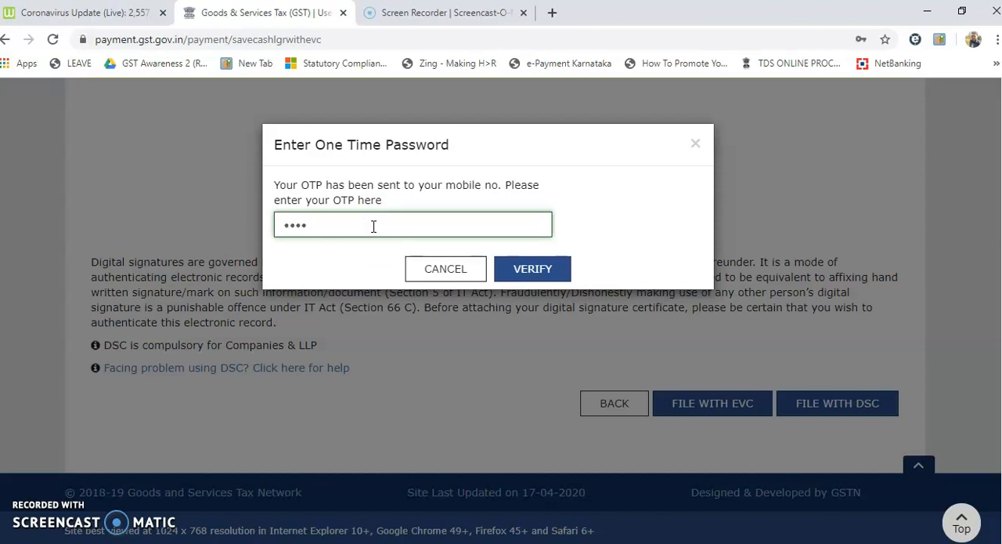
click(522, 274)
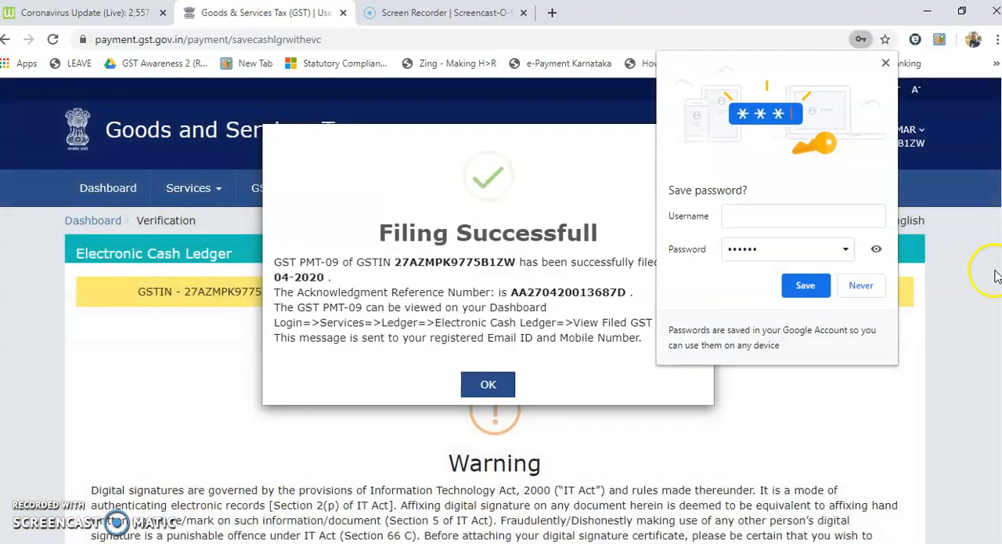
click(864, 287)
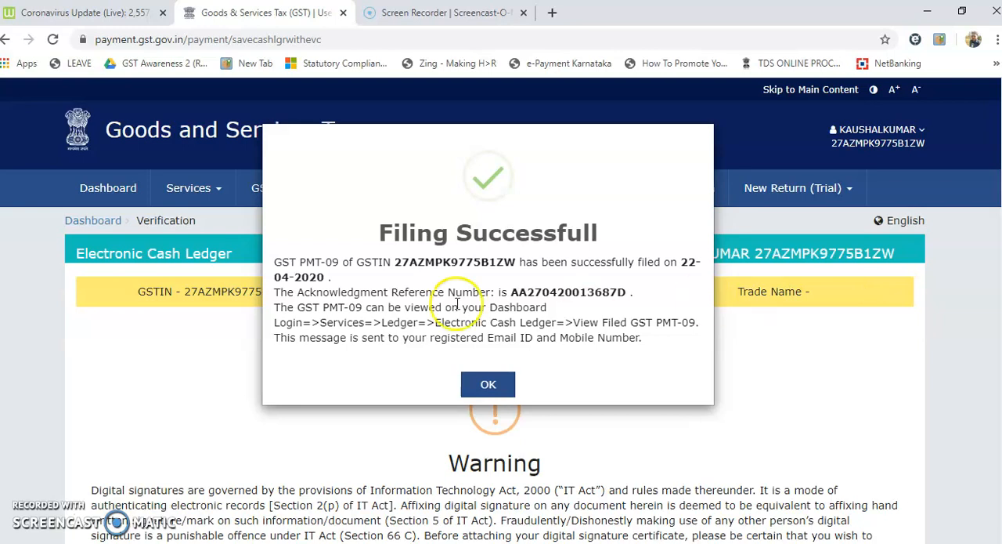
drag(324, 322, 514, 327)
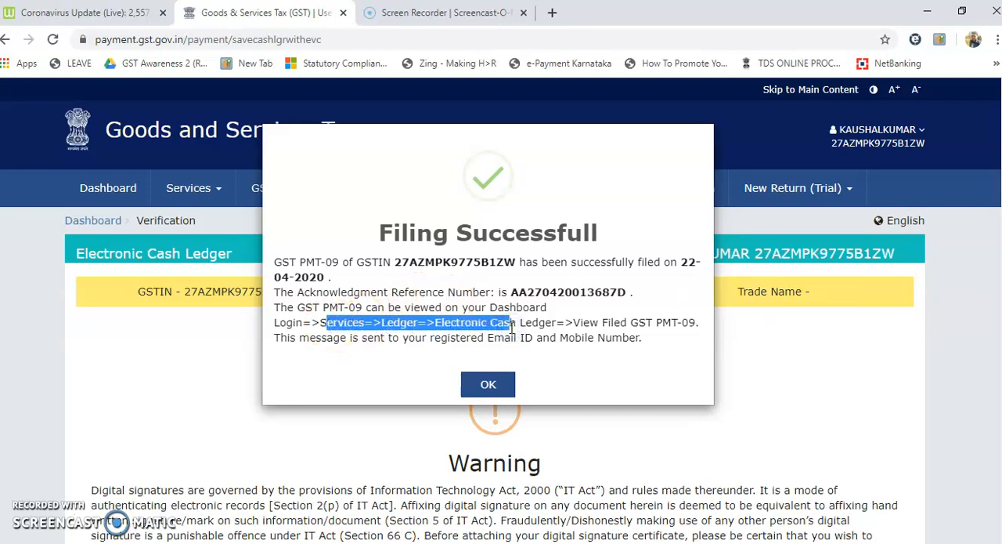
click(488, 386)
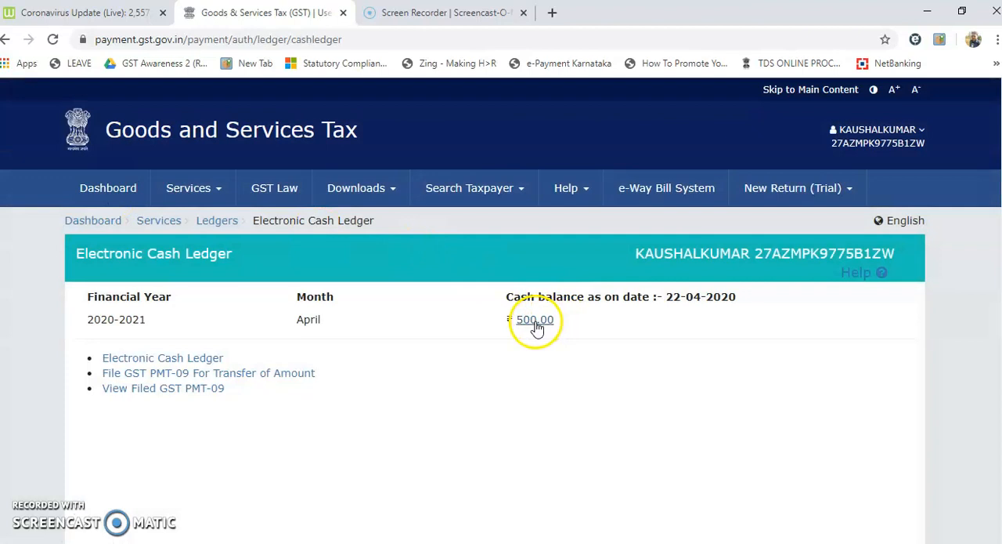
Open the cash balance breakdown in the Electronic Cash Ledger and check the Integrated Tax amounts under Tax and Fee.
click(535, 323)
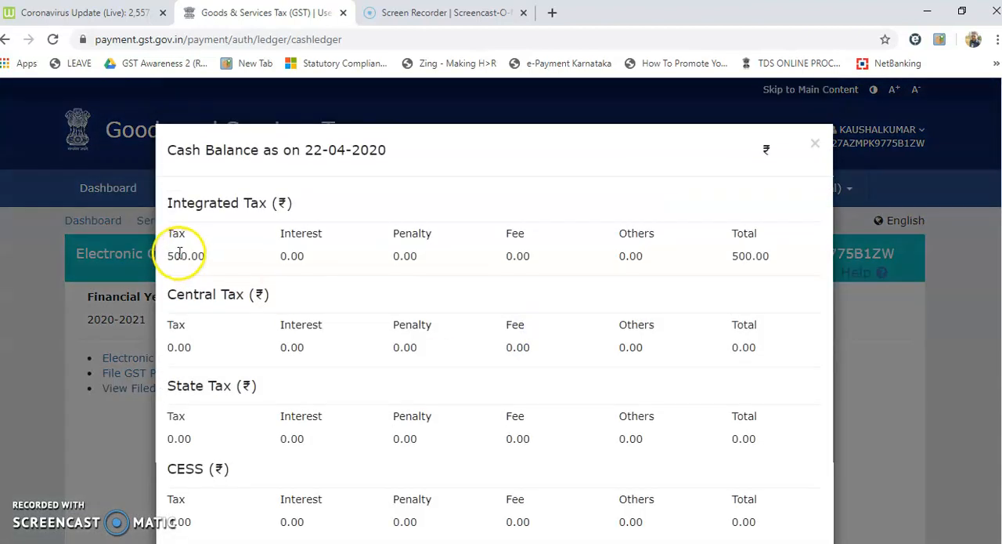
drag(170, 252, 206, 257)
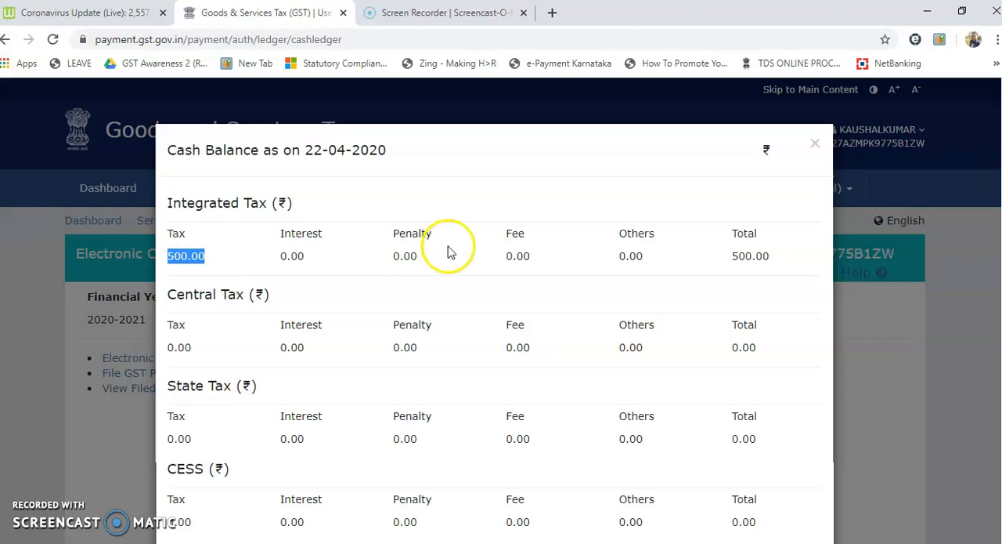
drag(501, 255, 539, 265)
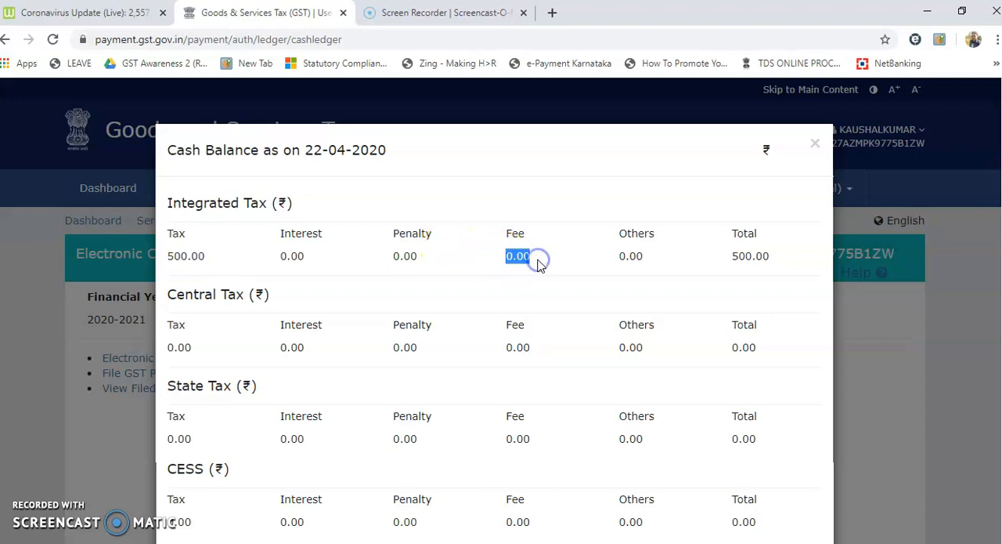
drag(207, 257, 166, 263)
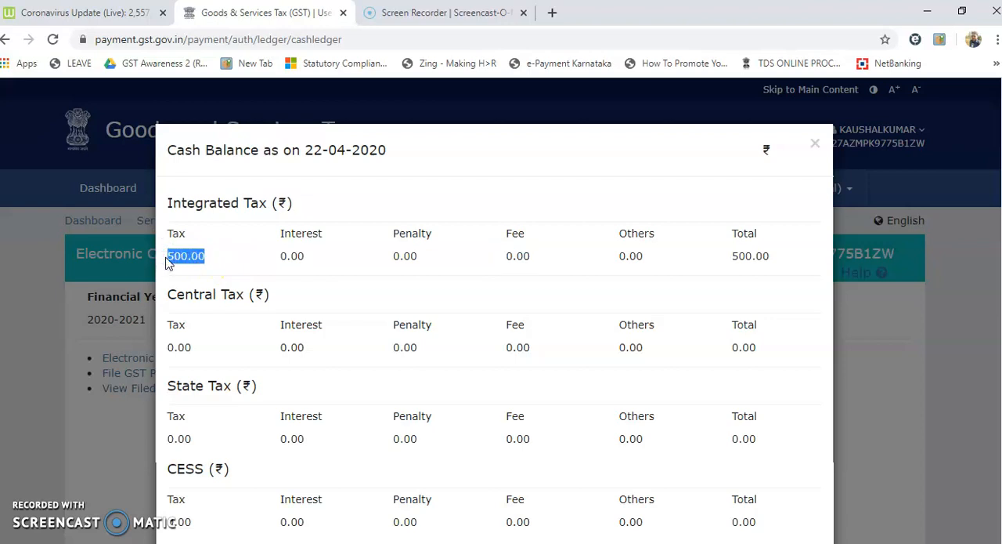